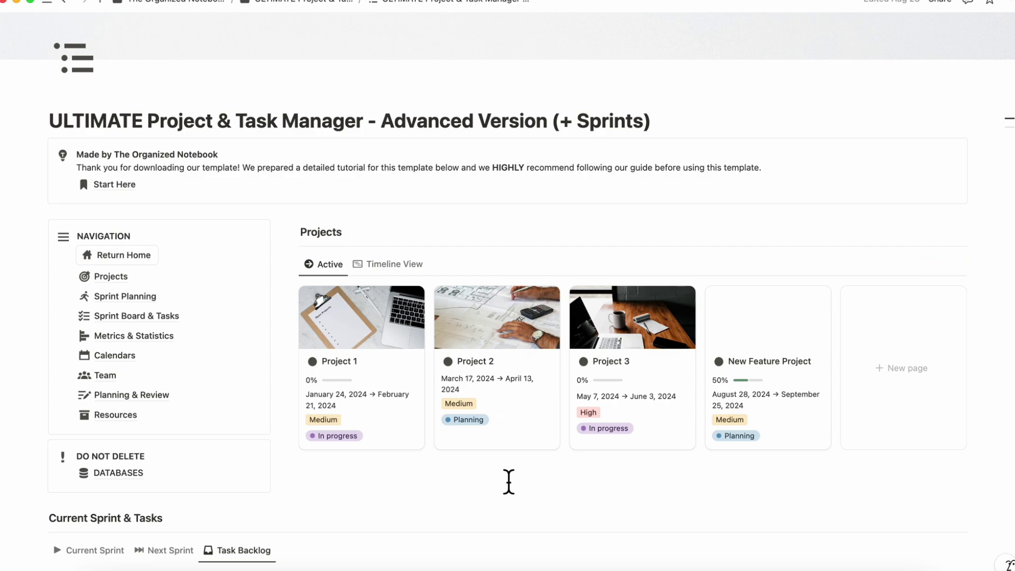
Review Project 1's details in its preview, close it, and return to the page top.
scroll(508, 481, "down", 5)
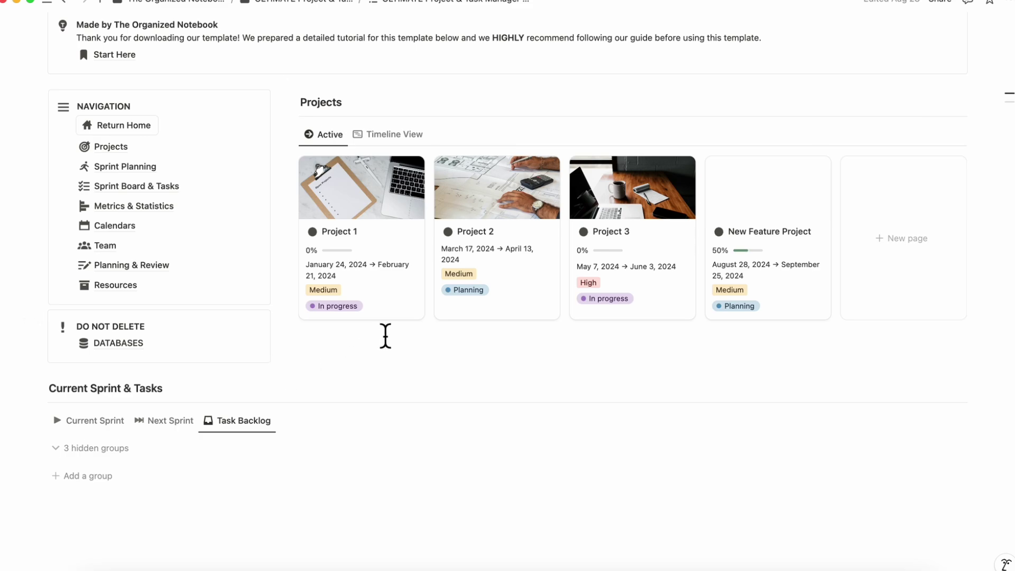
left_click(400, 311)
scroll(398, 310, "down", 3)
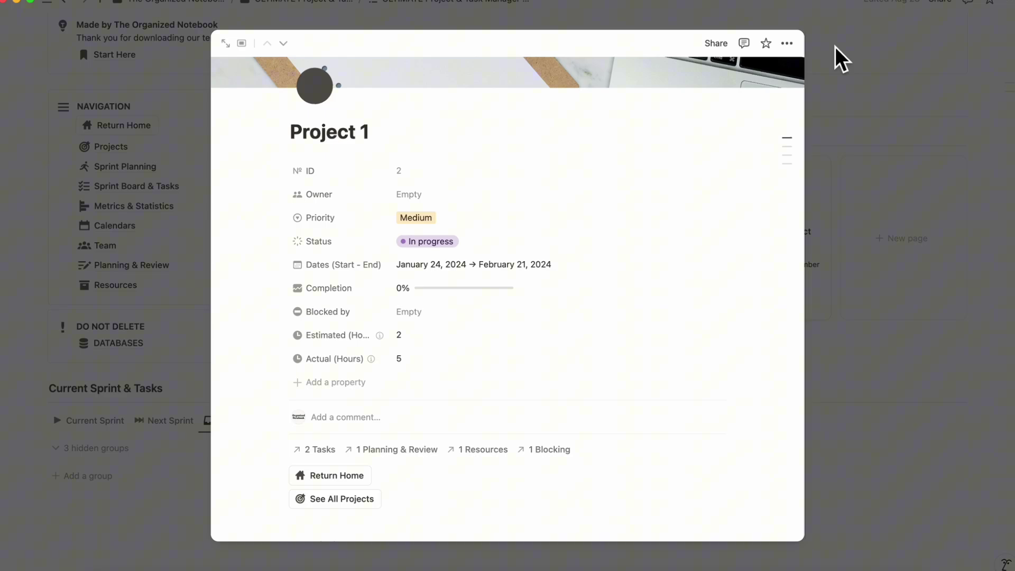
left_click(596, 24)
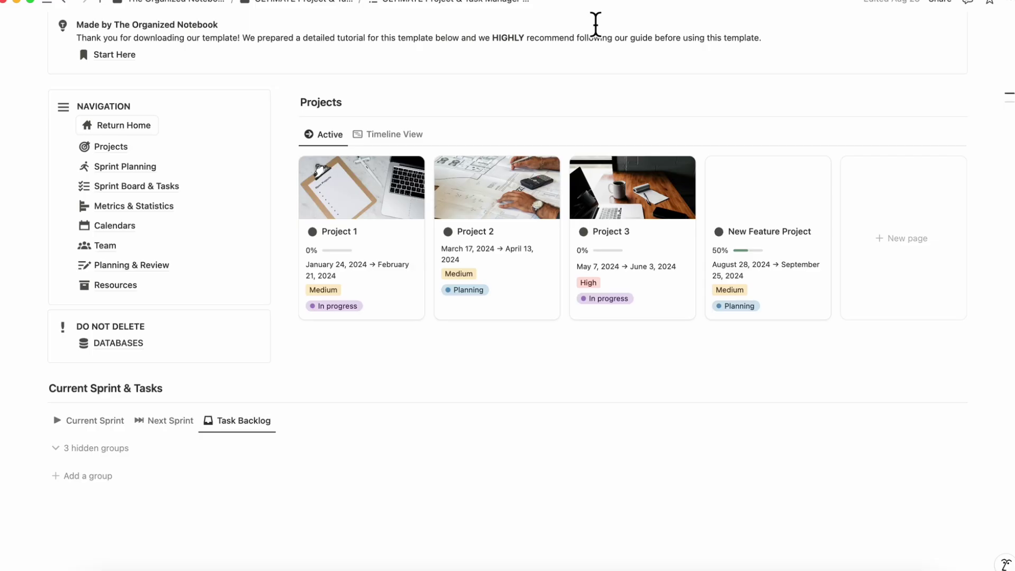
scroll(220, 103, "up", 2)
scroll(219, 103, "up", 3)
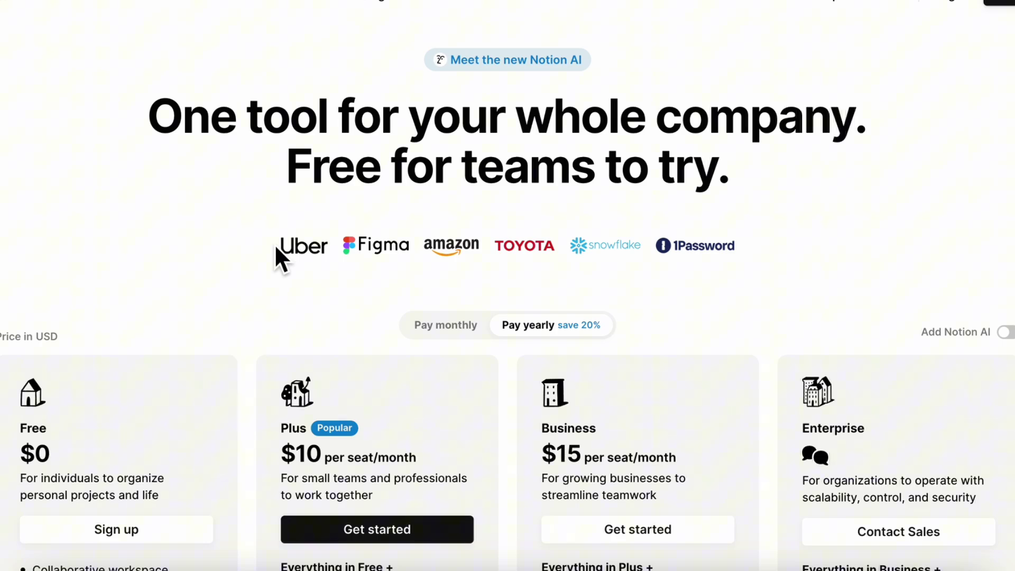
scroll(276, 248, "down", 1)
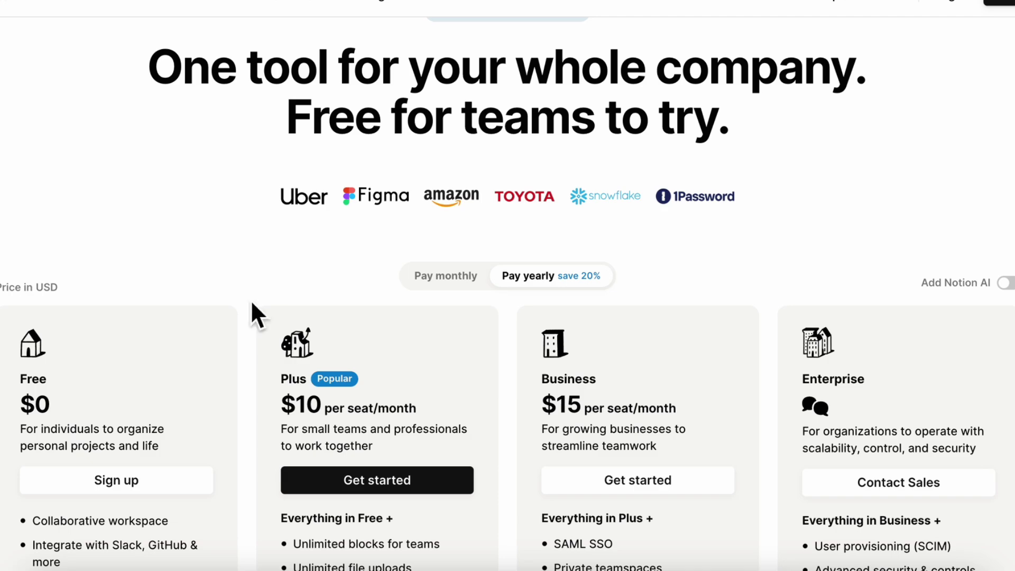
scroll(252, 304, "down", 3)
scroll(252, 304, "down", 2)
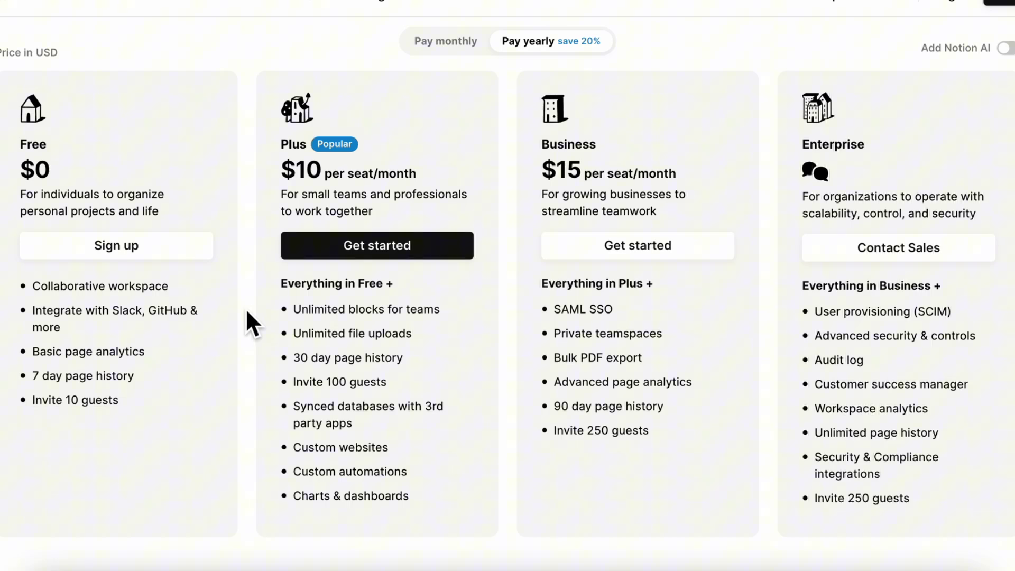
scroll(247, 312, "down", 1)
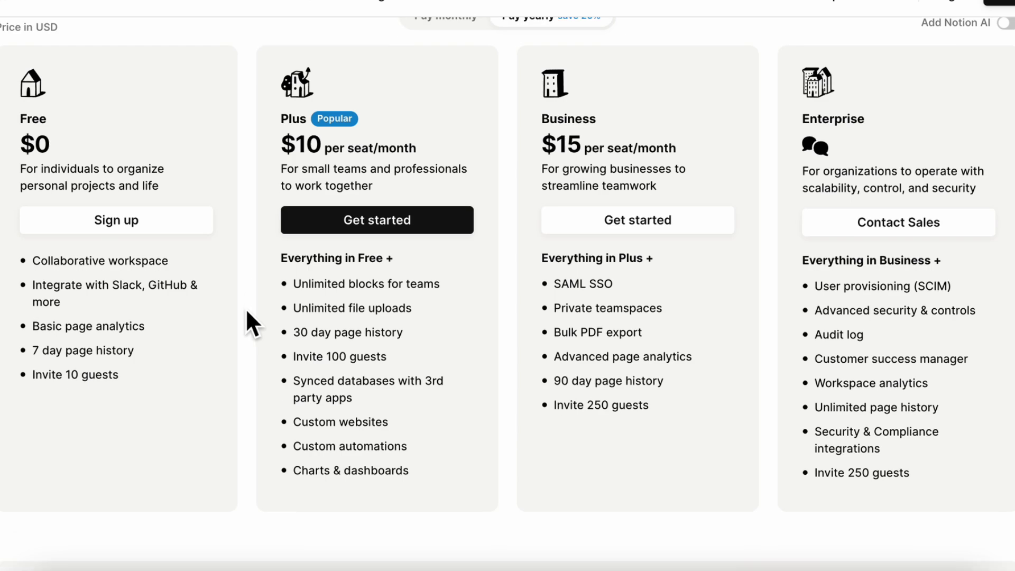
mouse_move(110, 381)
scroll(266, 350, "down", 1)
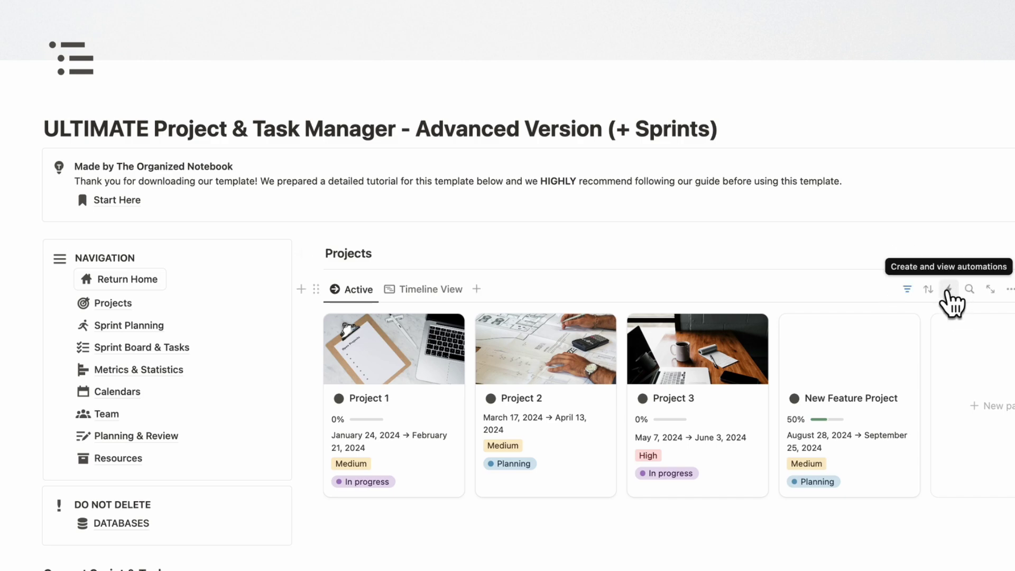
Create a new Projects database automation and list its possible trigger events.
left_click(948, 289)
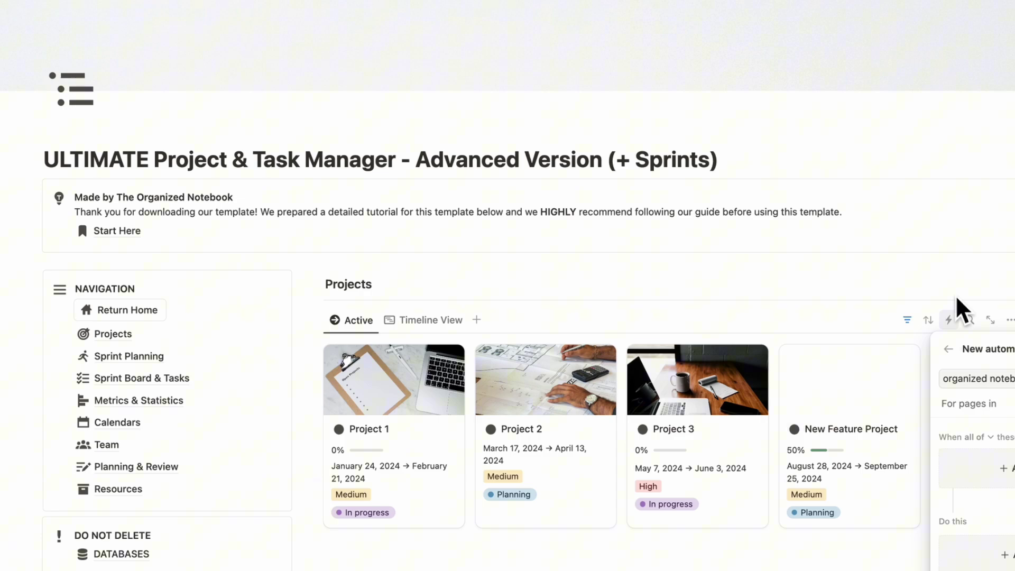
left_click(994, 451)
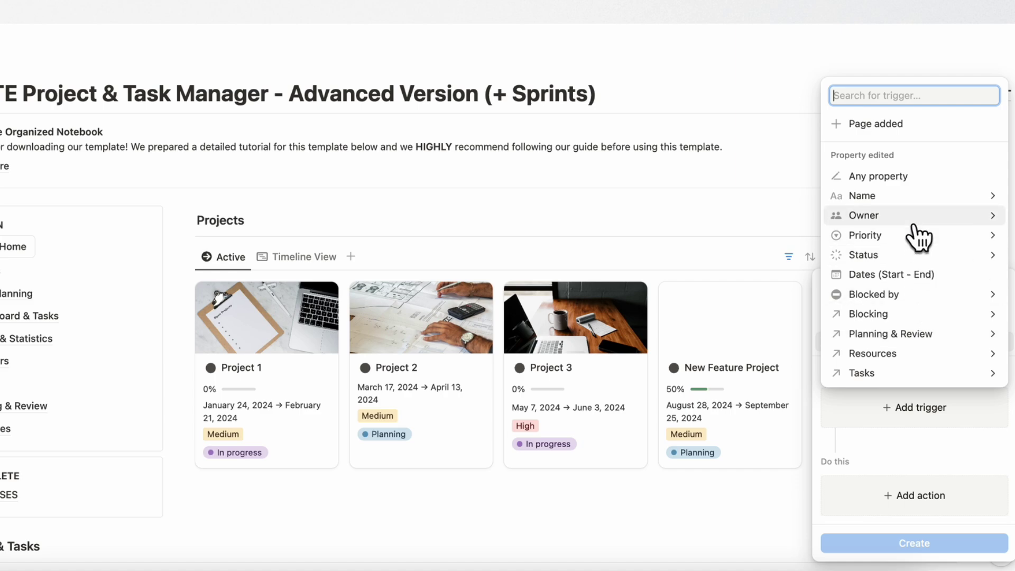
Trigger the automation only when Status is set to Paused, then list available actions.
left_click(914, 255)
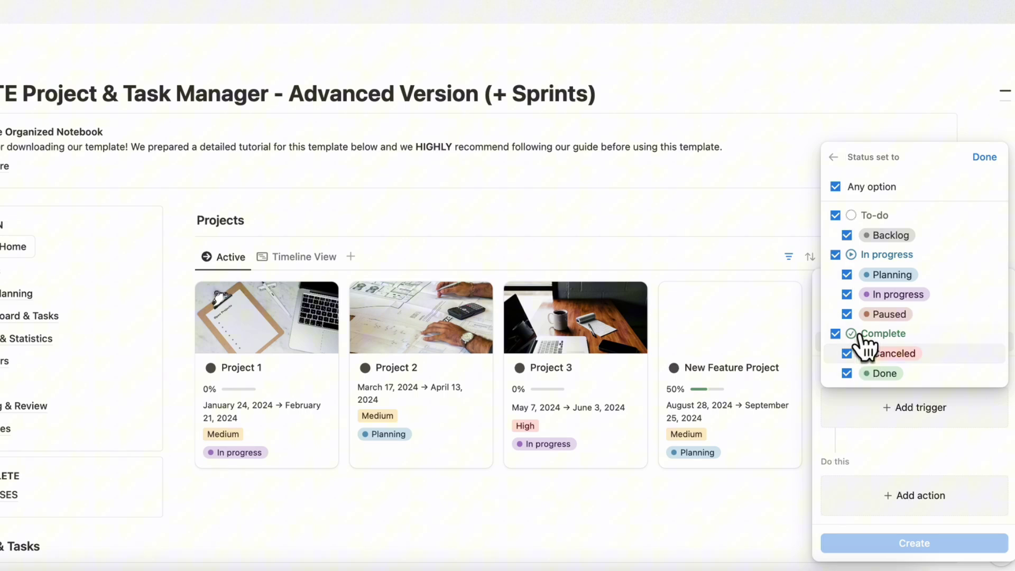
left_click(846, 294)
left_click(846, 274)
left_click(846, 234)
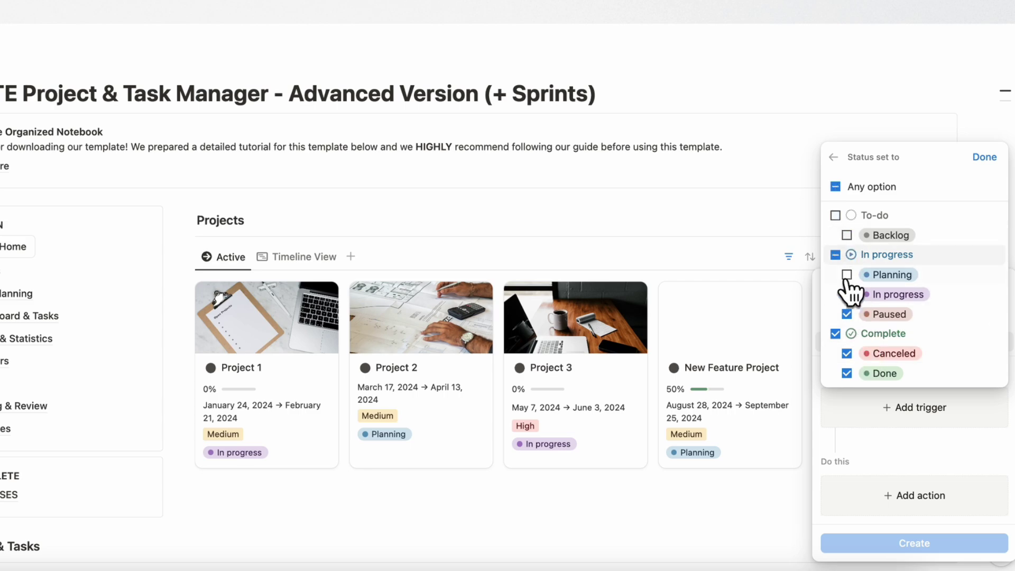
left_click(845, 353)
left_click(846, 373)
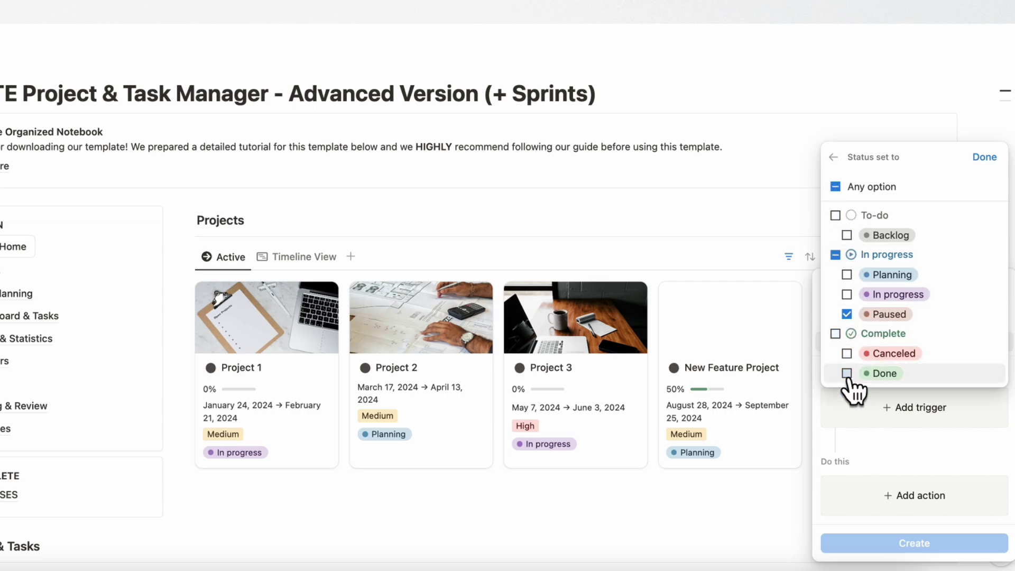
left_click(982, 157)
left_click(925, 504)
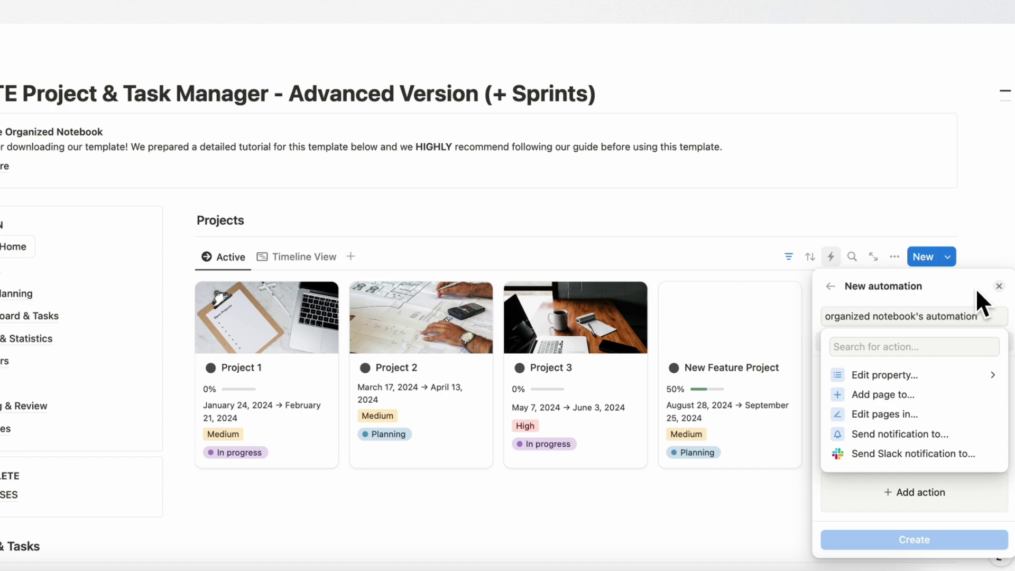
Dismiss the action list and close the unfinished New automation panel.
key("Escape")
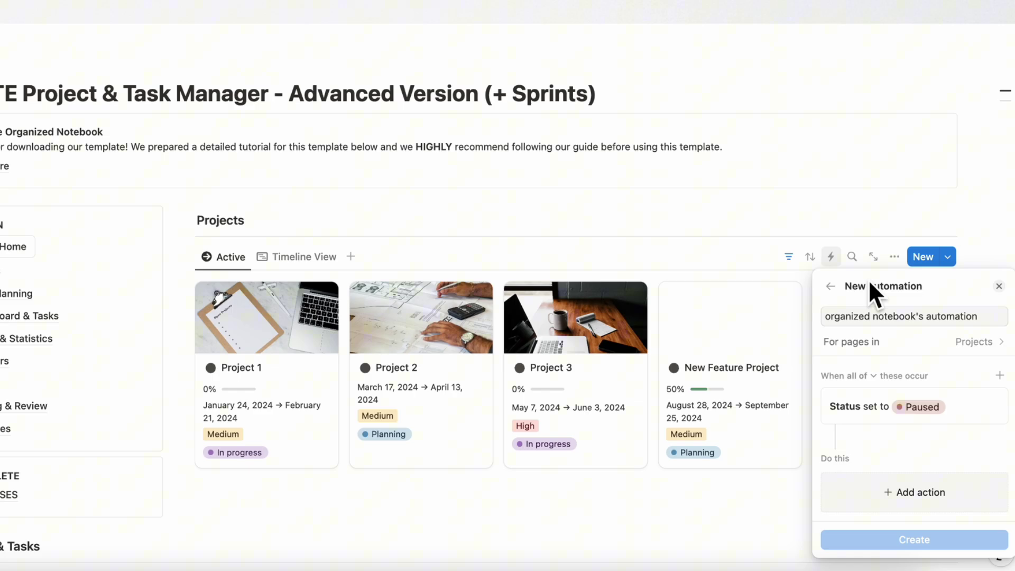
left_click(998, 286)
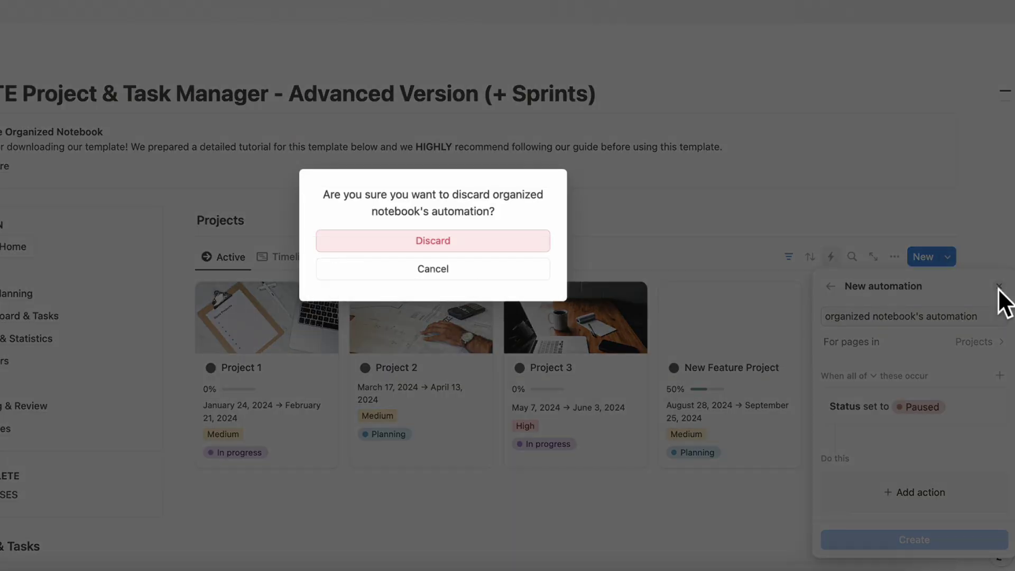
Discard the unfinished automation and browse the Metrics & Statistics charts.
left_click(482, 242)
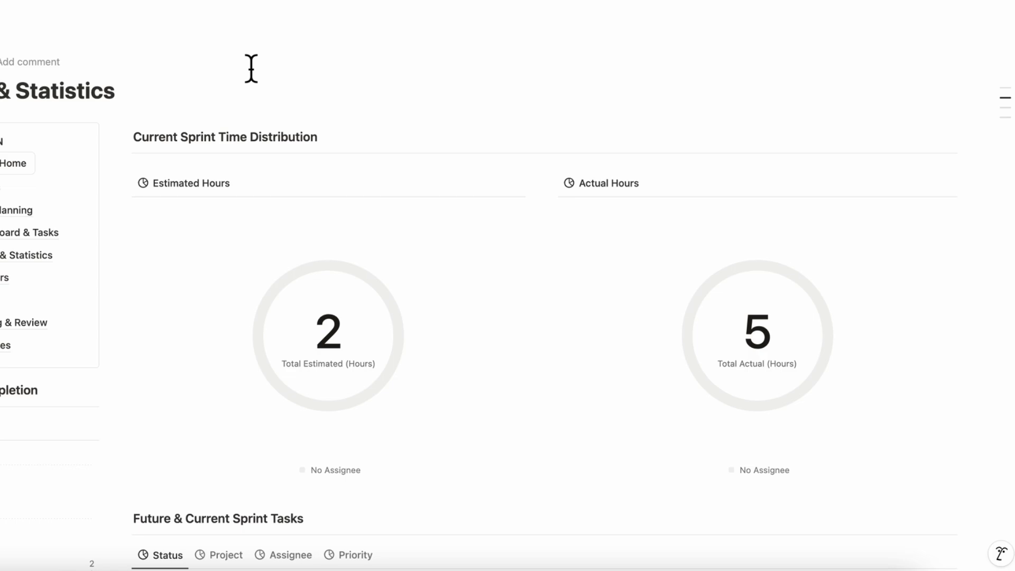
scroll(251, 69, "down", 1)
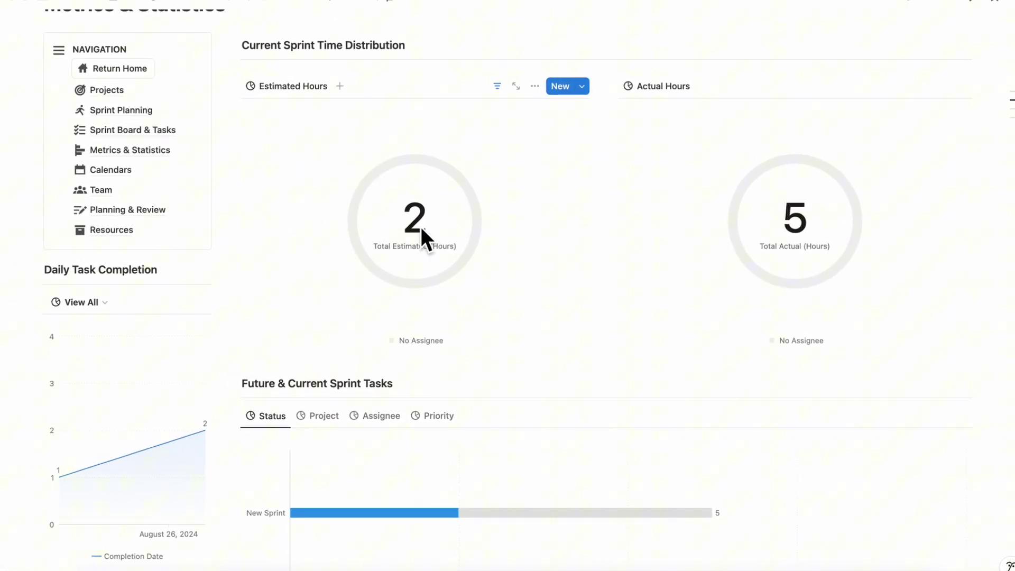
scroll(727, 267, "down", 3)
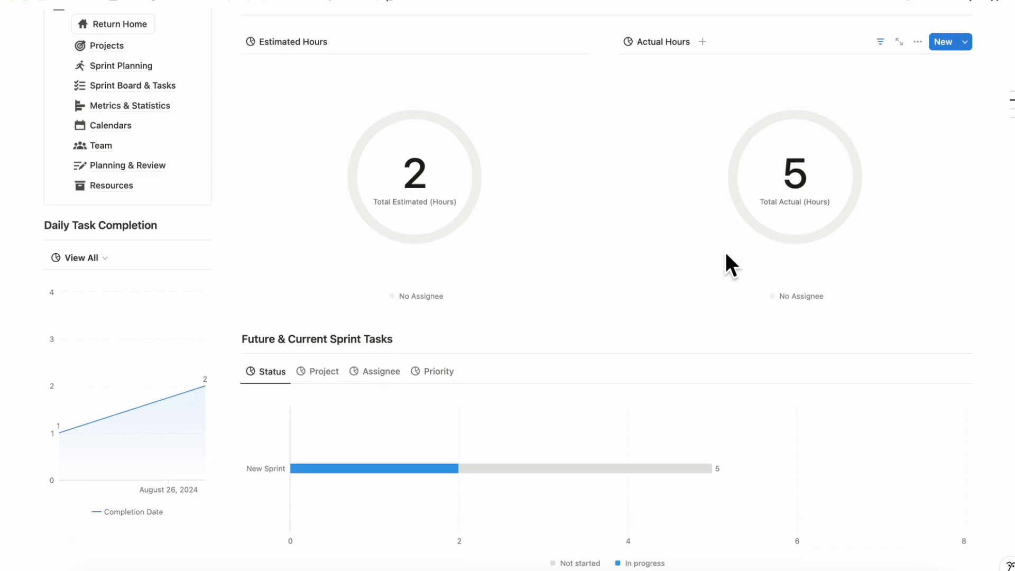
scroll(726, 254, "down", 3)
mouse_move(595, 346)
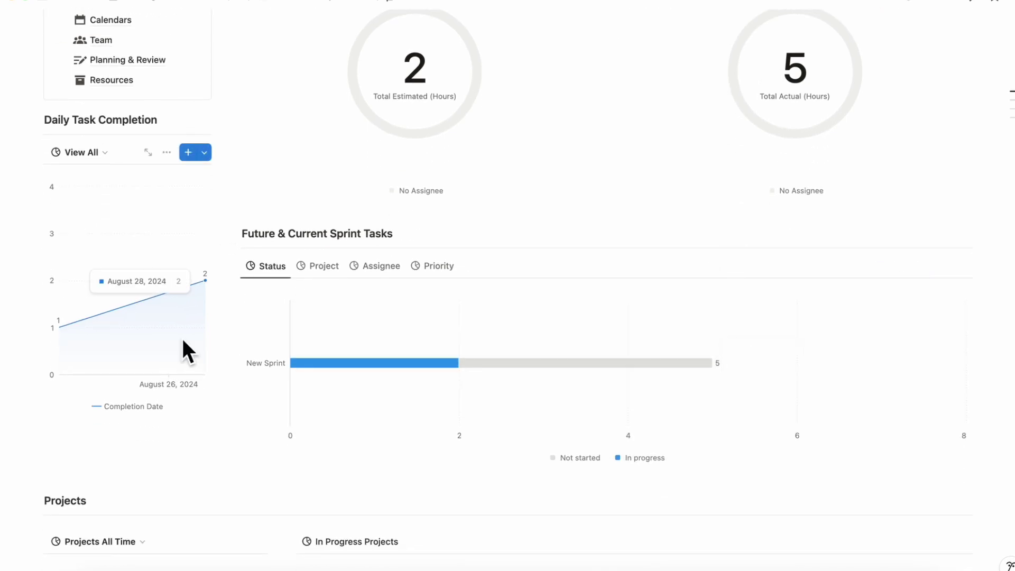
scroll(183, 341, "down", 10)
scroll(181, 336, "down", 5)
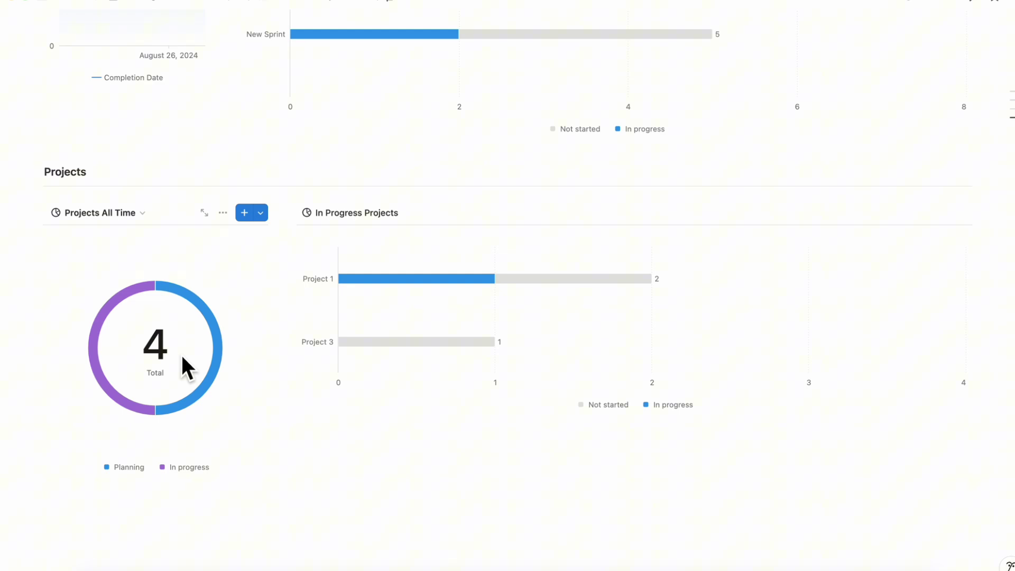
scroll(181, 354, "up", 15)
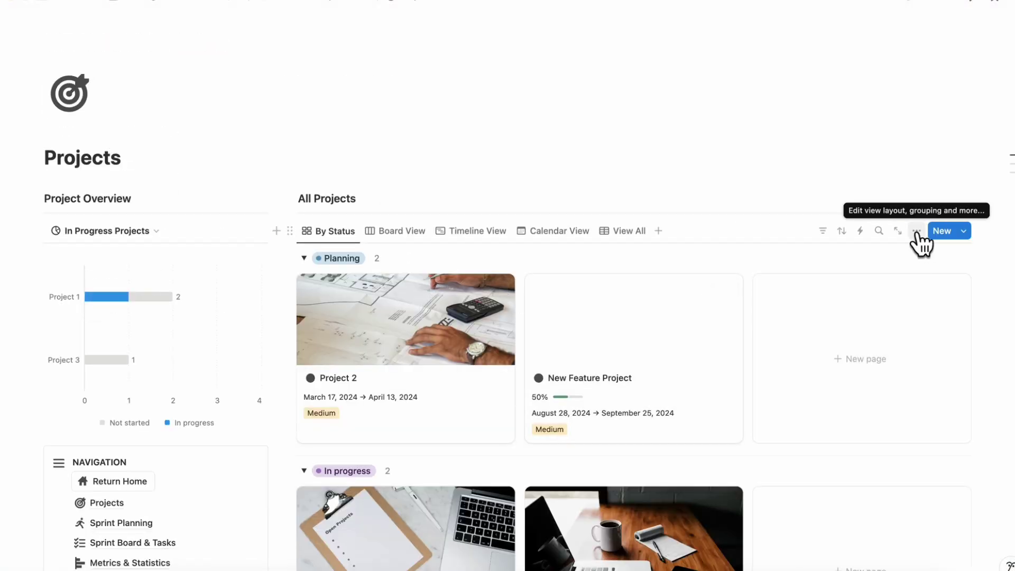
left_click(916, 231)
left_click(930, 323)
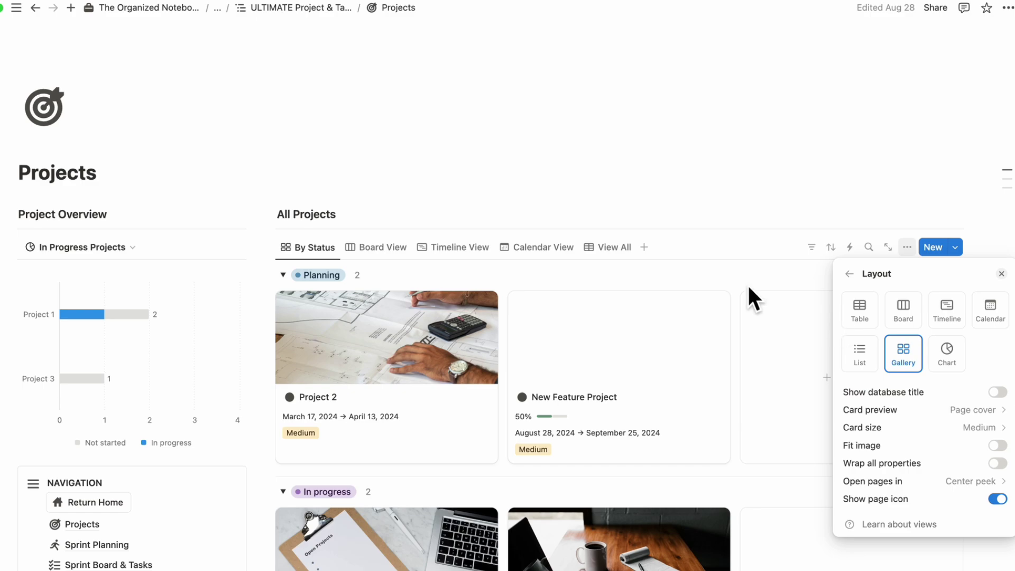
left_click(720, 277)
scroll(705, 290, "down", 5)
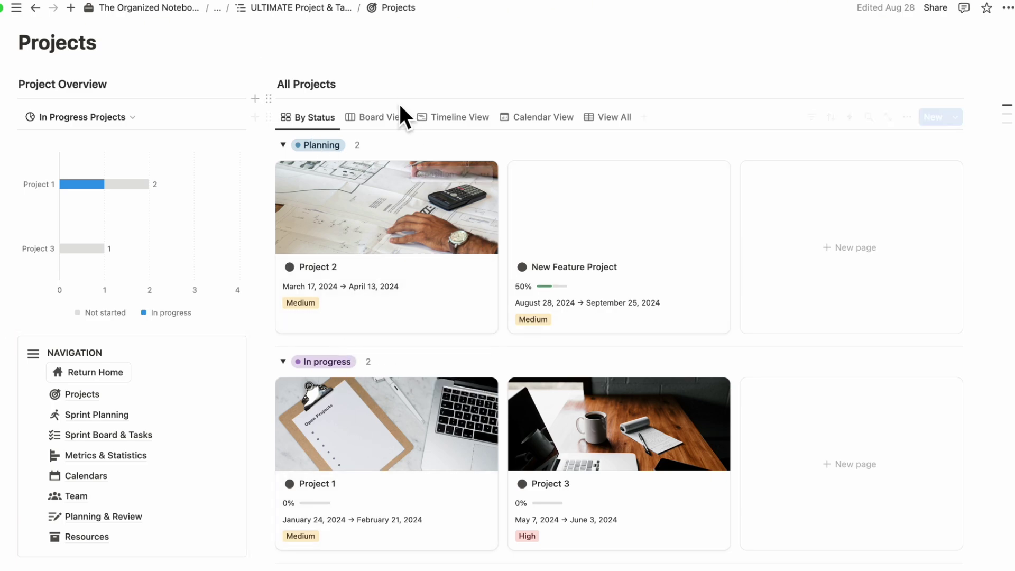
Show All Projects in Board View with status columns, then scroll back up.
left_click(391, 117)
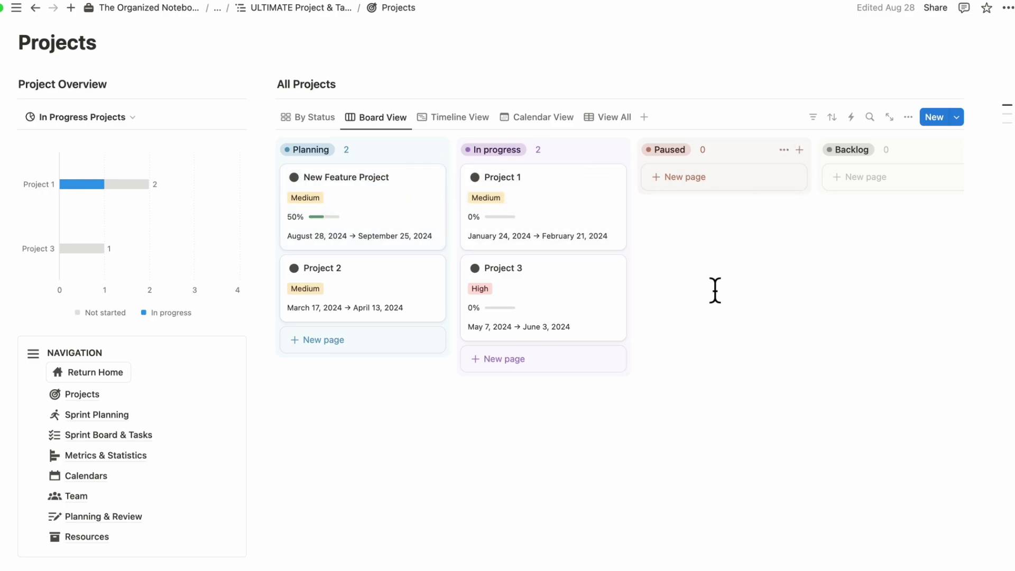
scroll(714, 290, "up", 5)
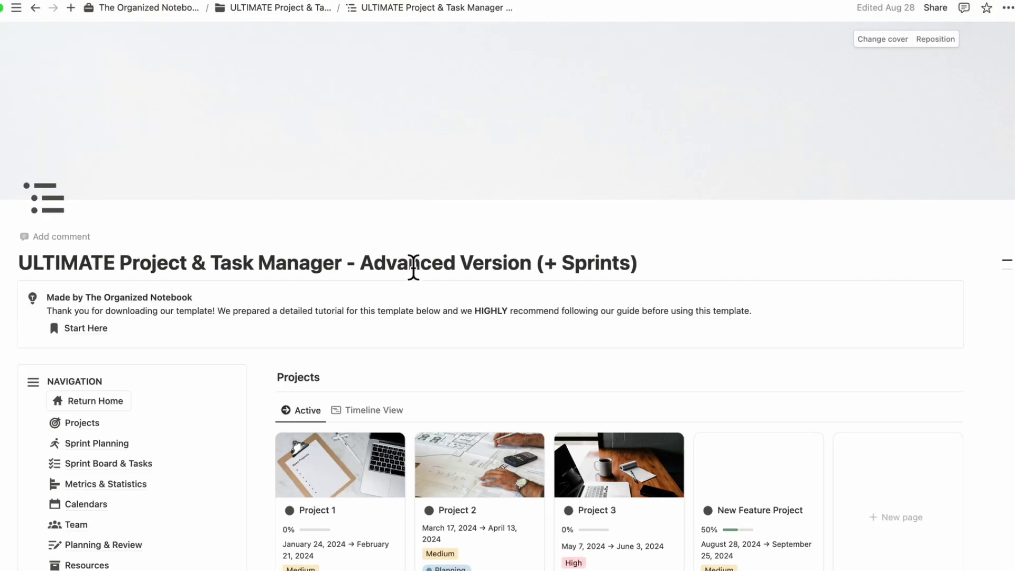
Scroll down to the Navigation block and preview its linked template pages.
scroll(412, 267, "down", 3)
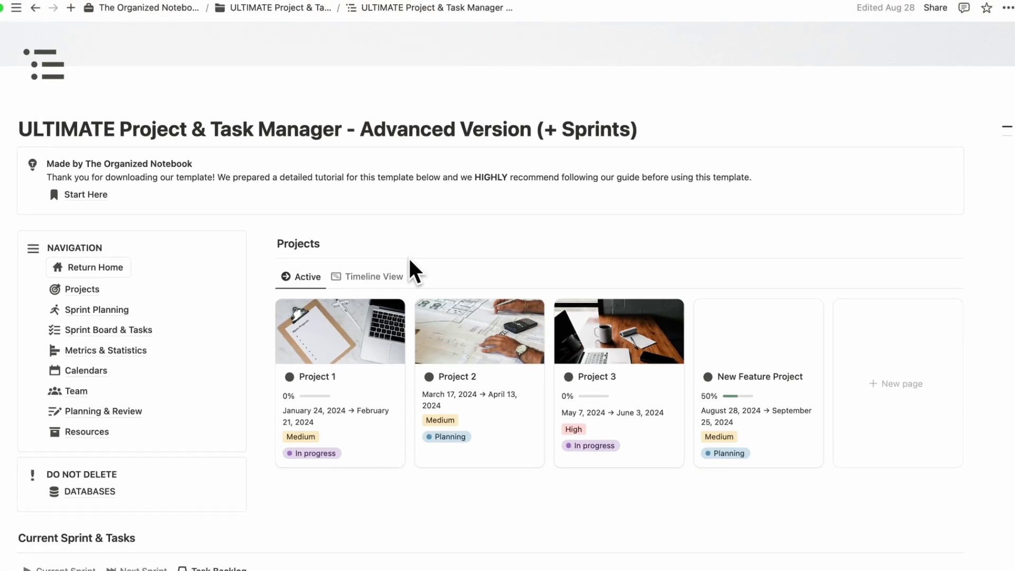
mouse_move(187, 378)
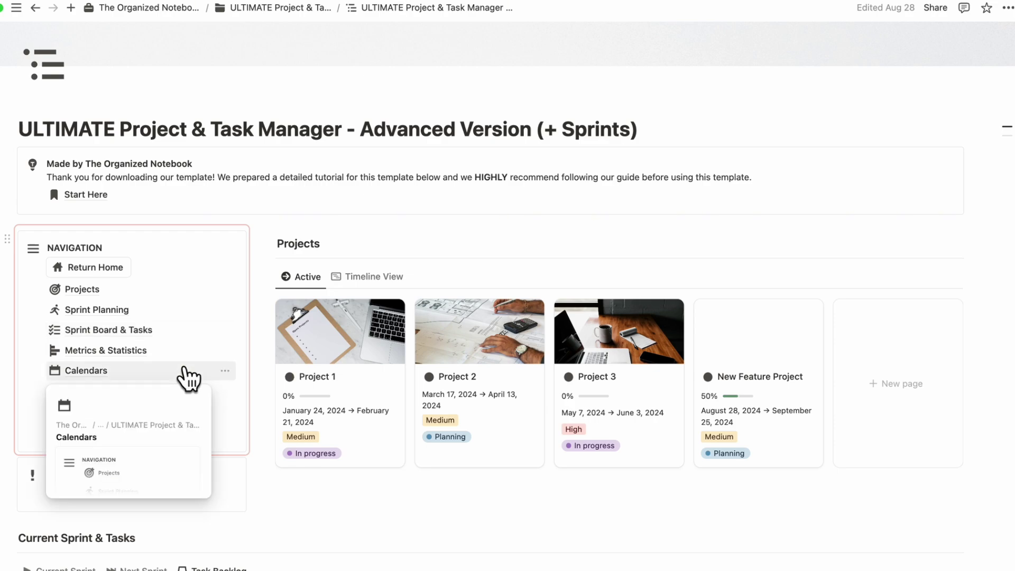
mouse_move(175, 302)
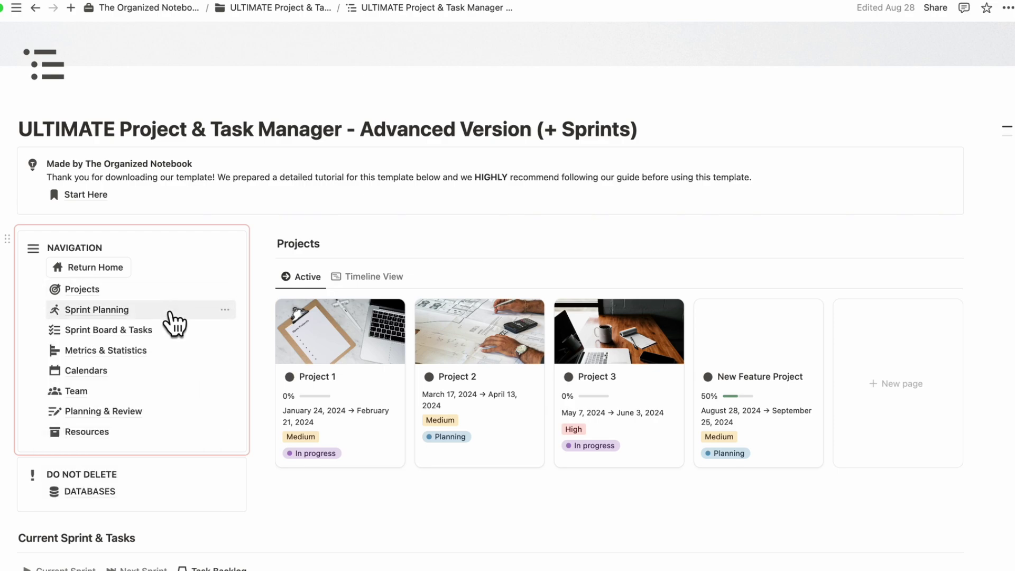
mouse_move(177, 351)
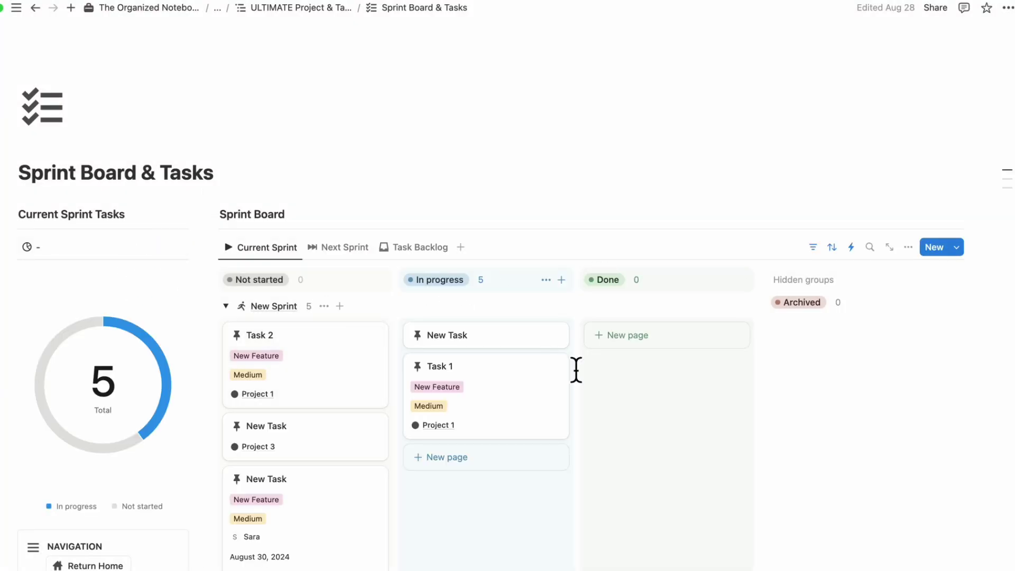
scroll(575, 370, "down", 1)
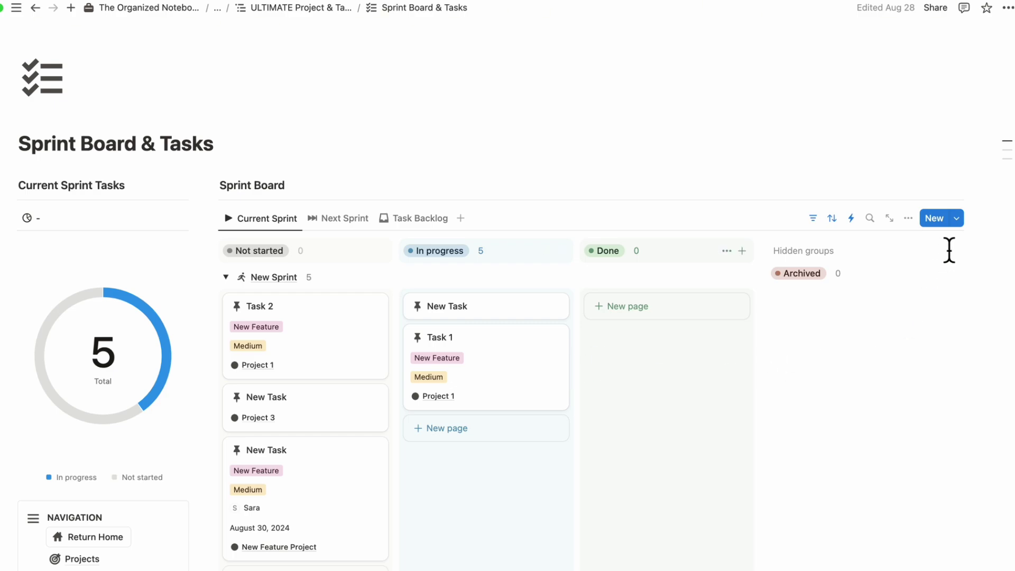
left_click(956, 217)
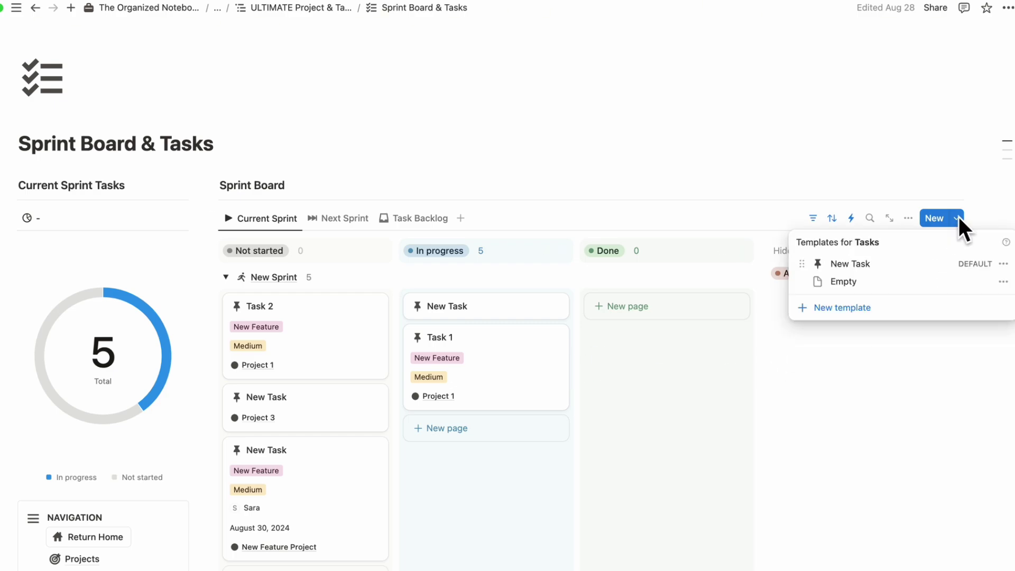
left_click(1001, 264)
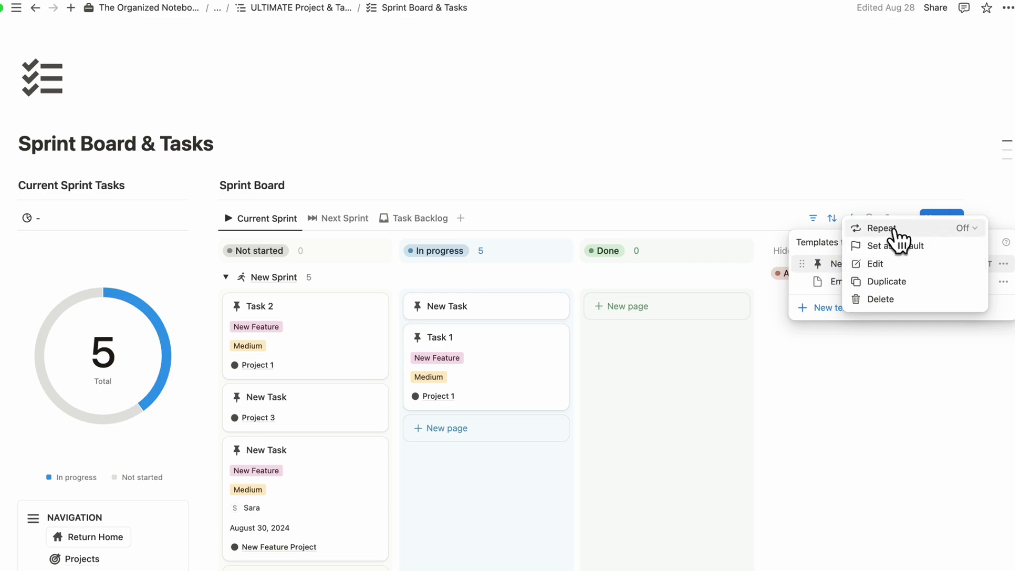
left_click(967, 229)
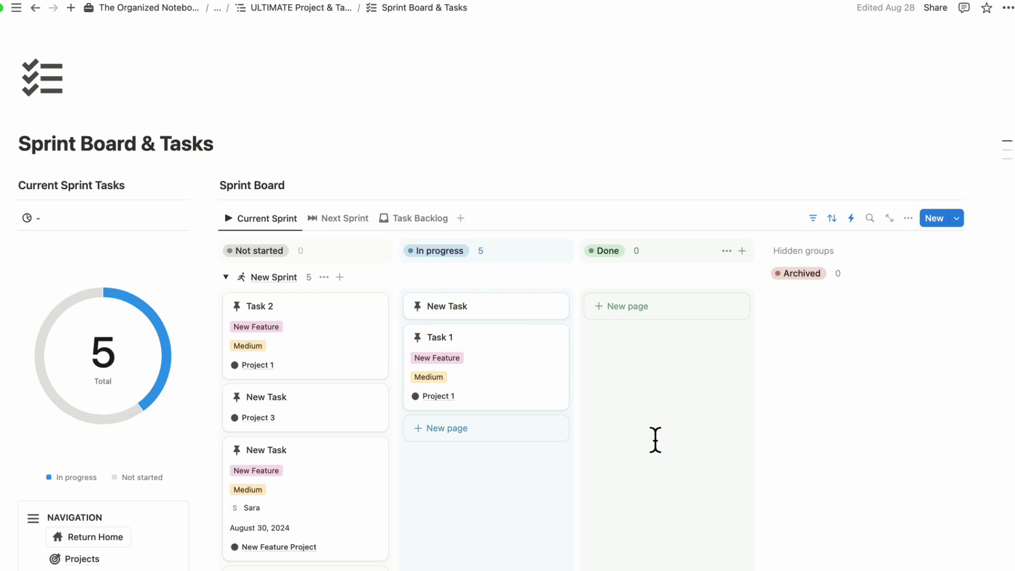
left_click(1006, 7)
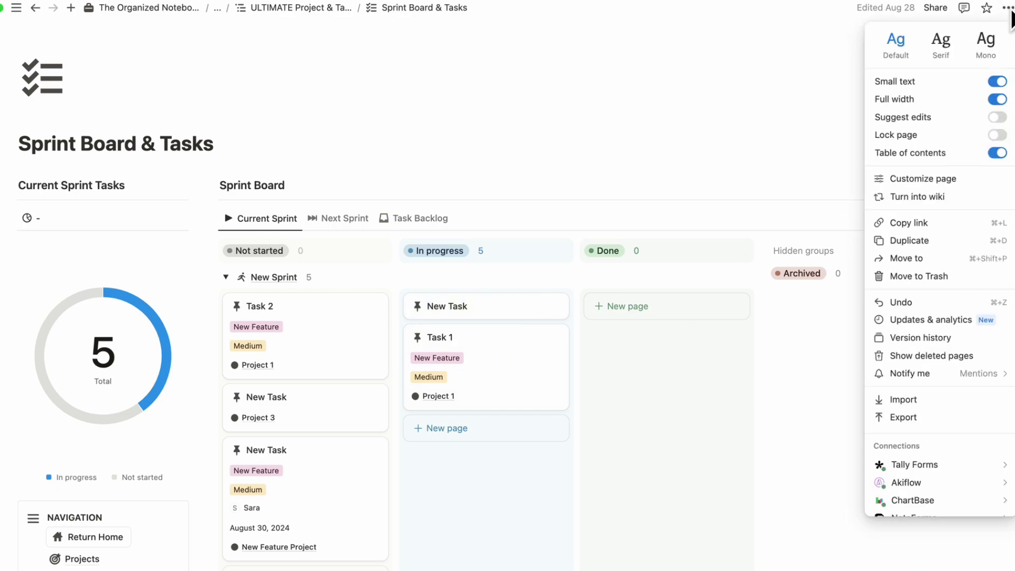
left_click(919, 417)
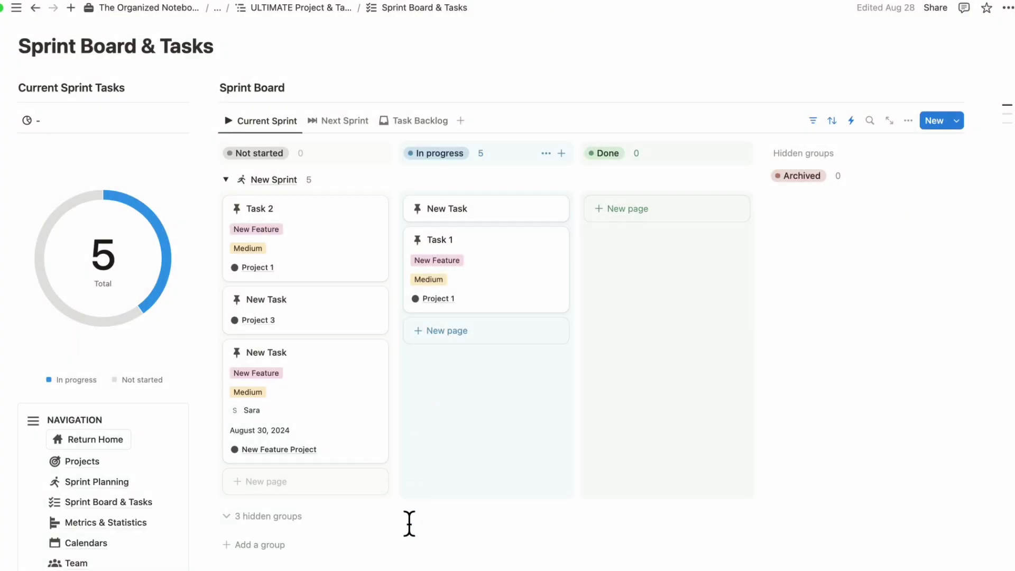
scroll(408, 524, "down", 2)
mouse_move(355, 514)
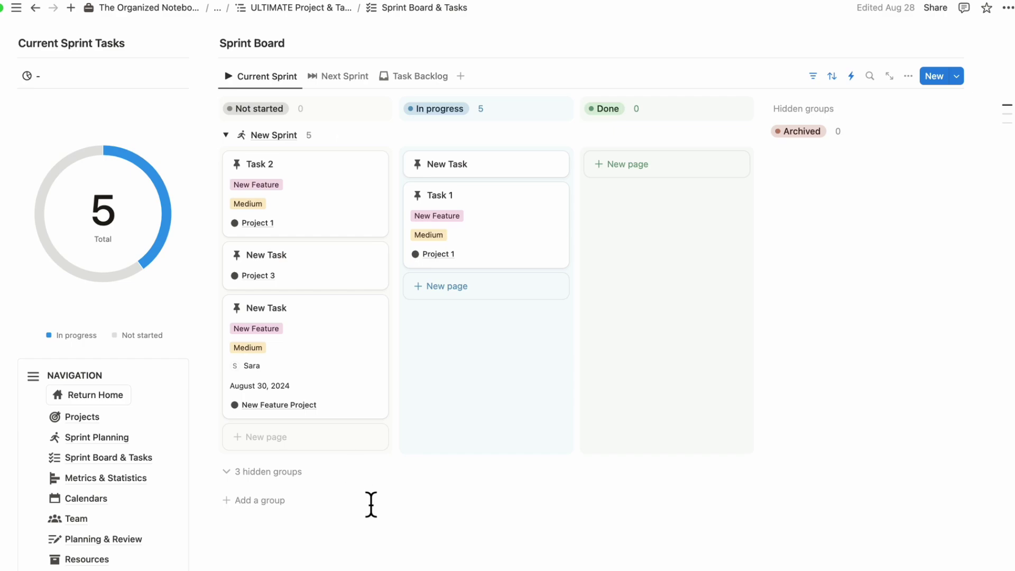
scroll(371, 504, "up", 3)
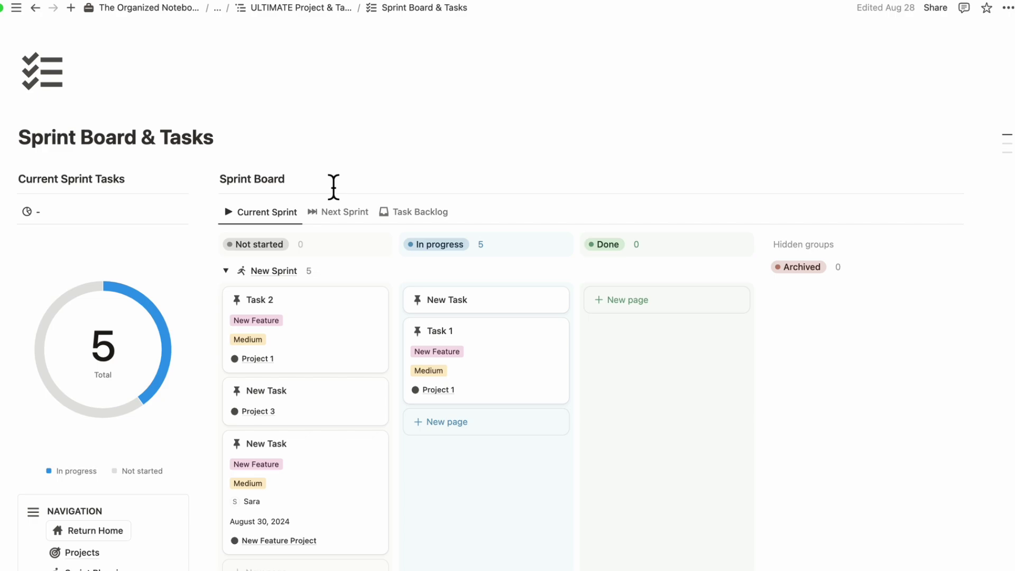
scroll(333, 187, "up", 1)
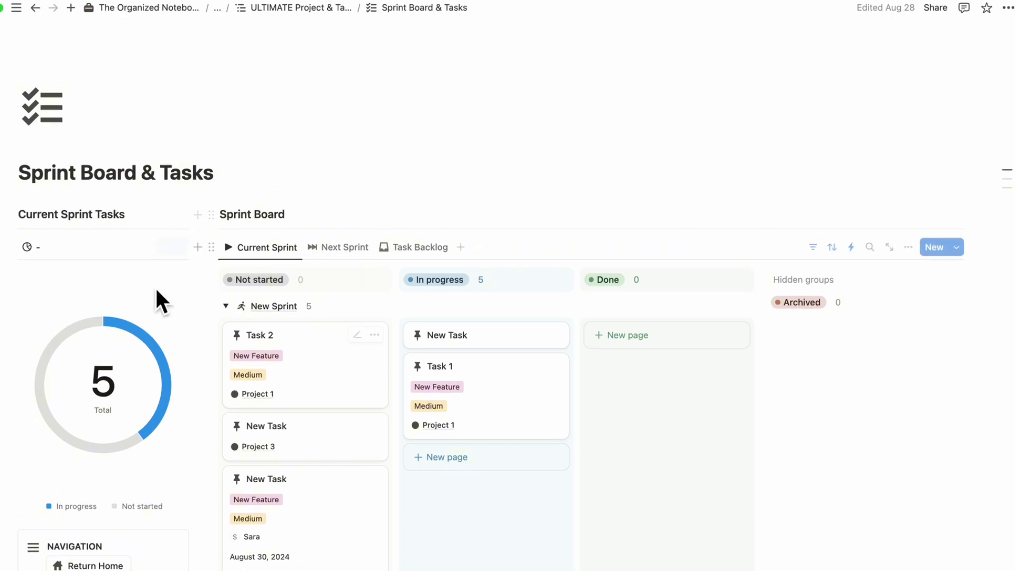
left_click(340, 253)
left_click(409, 254)
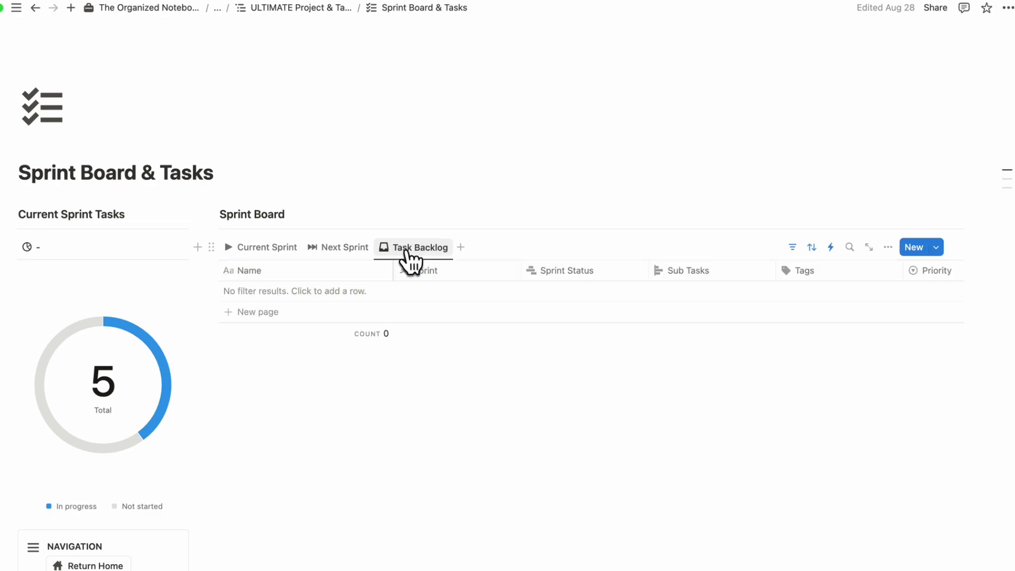
left_click(352, 252)
left_click(286, 254)
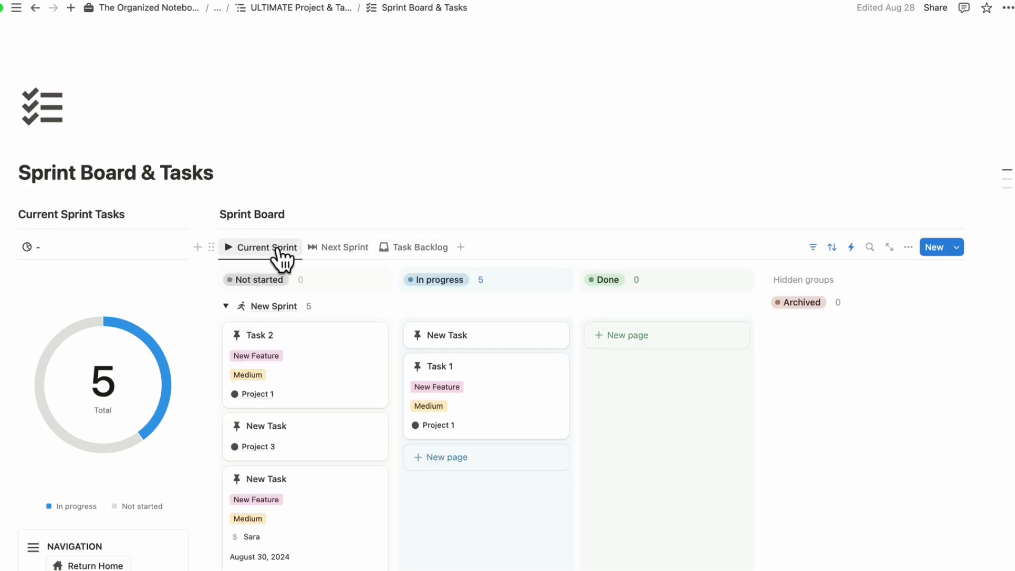